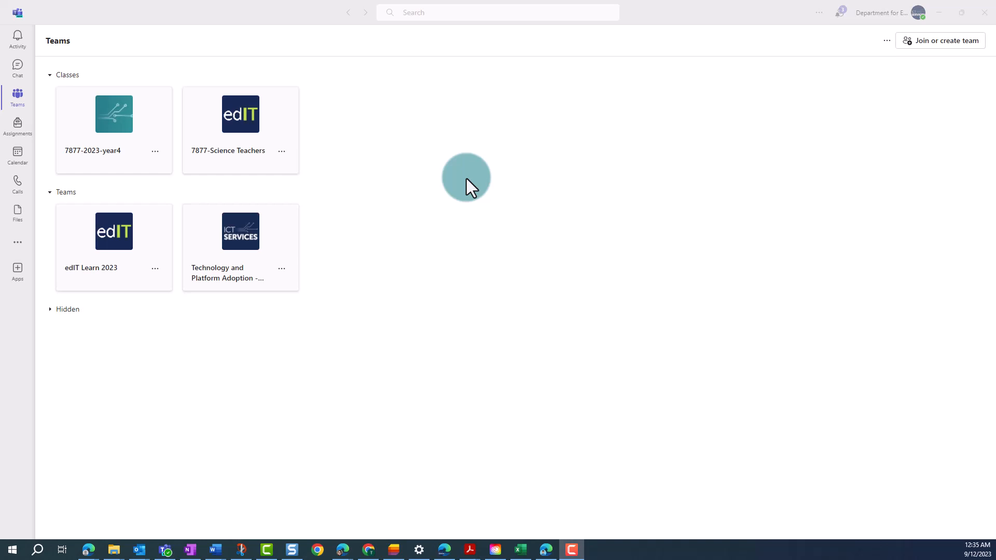
# Open the edIT Learn 2023 team and show the files of its General channel.
pyautogui.click(104, 270)
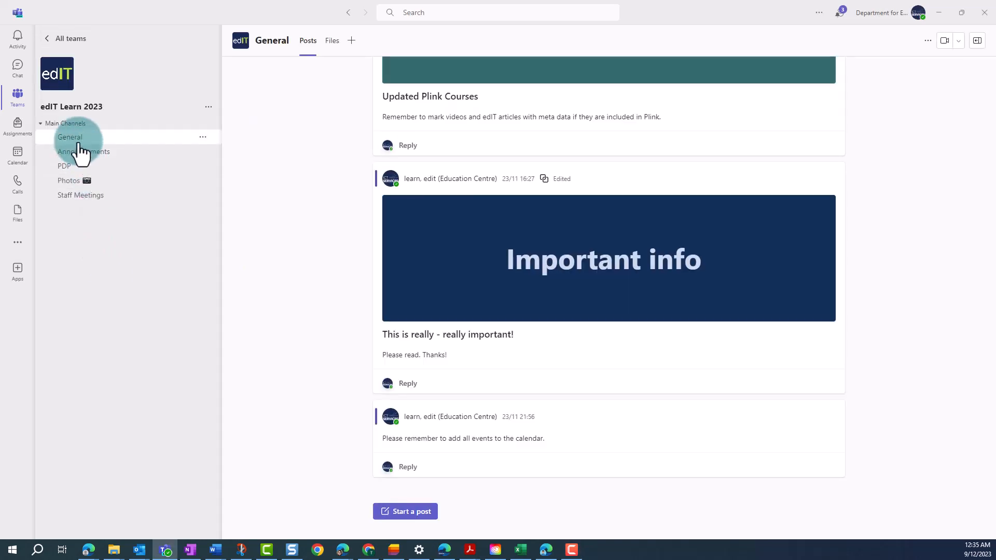
pyautogui.click(68, 196)
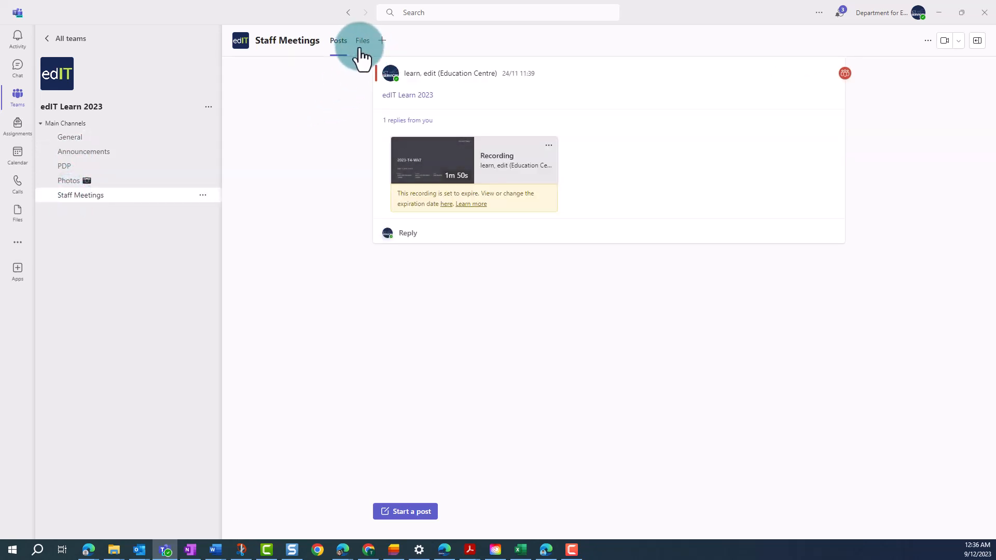
pyautogui.click(76, 138)
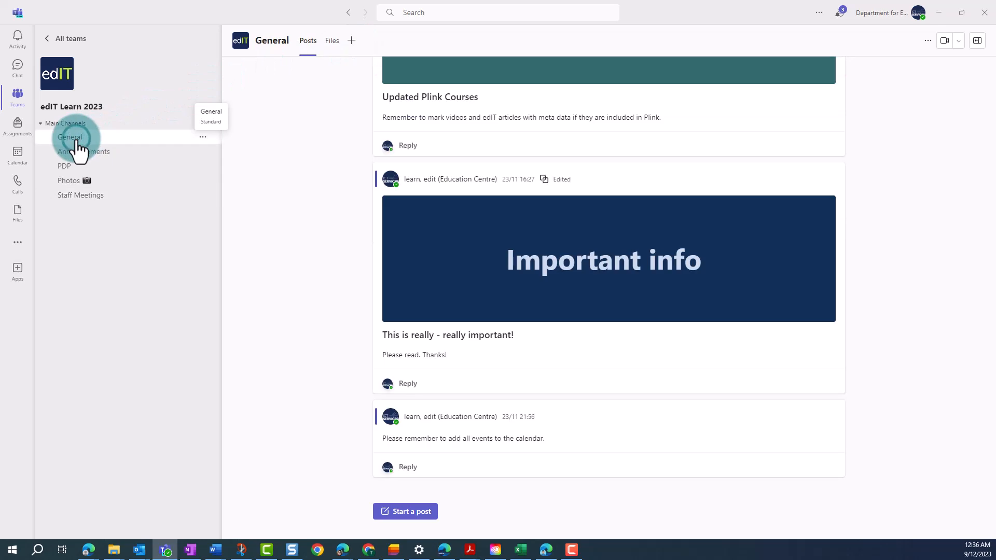
pyautogui.click(335, 44)
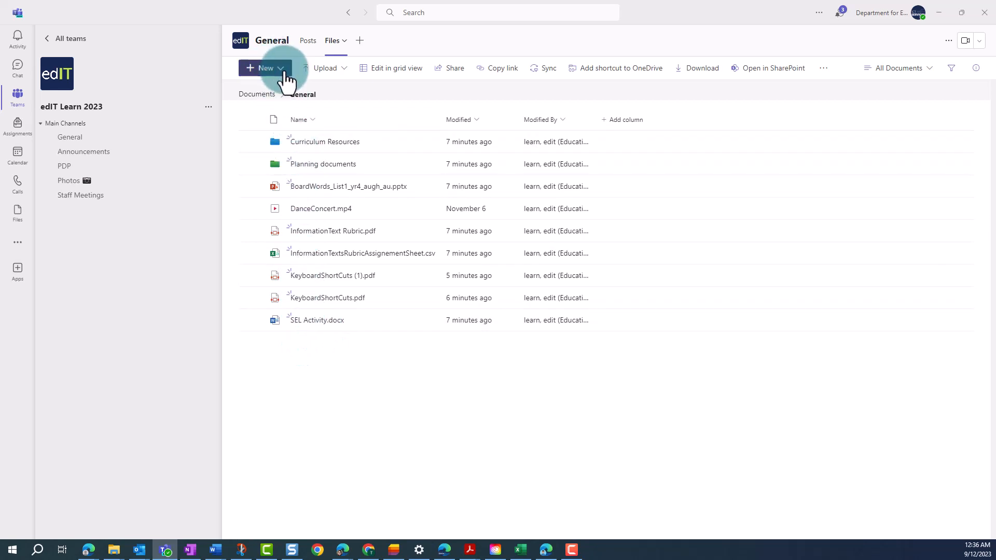
pyautogui.click(268, 72)
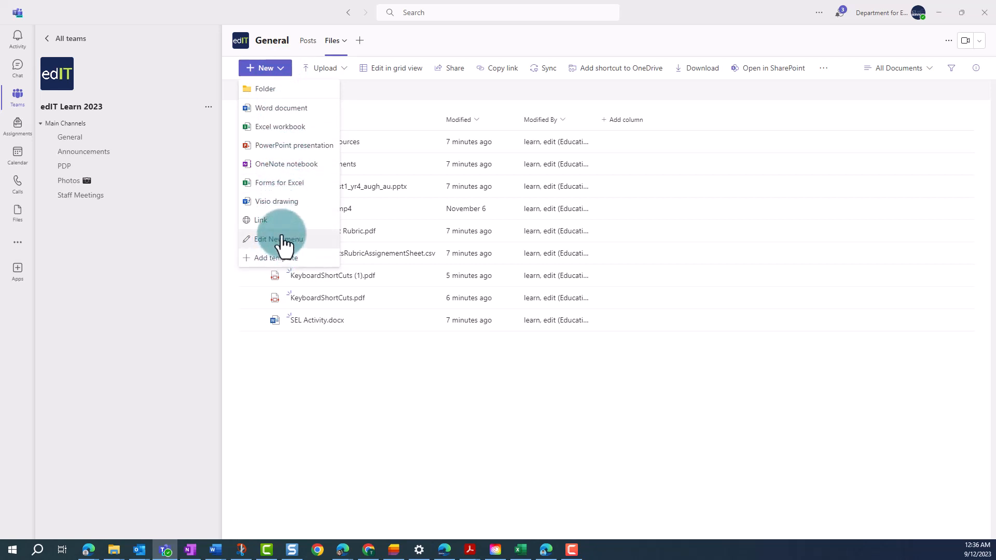
pyautogui.click(393, 381)
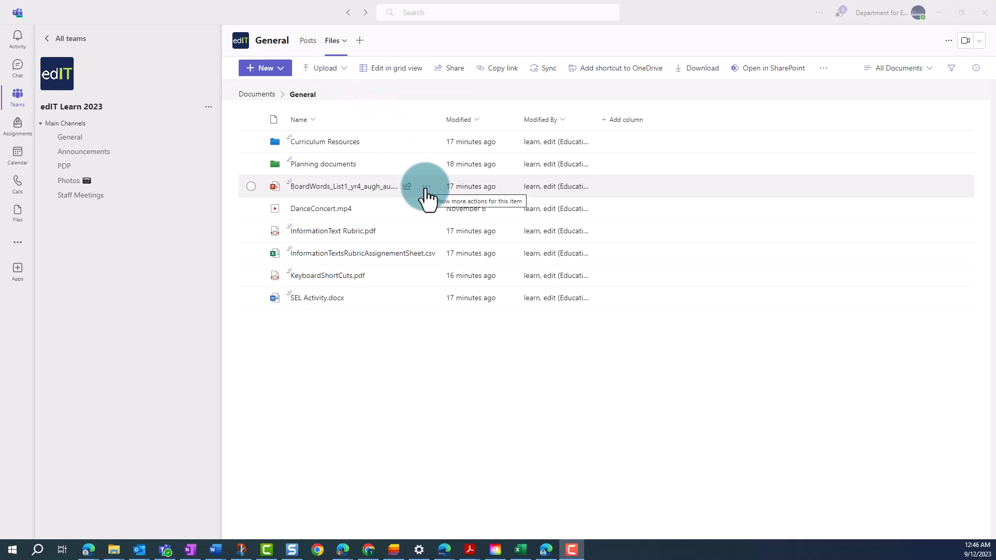
pyautogui.click(425, 188)
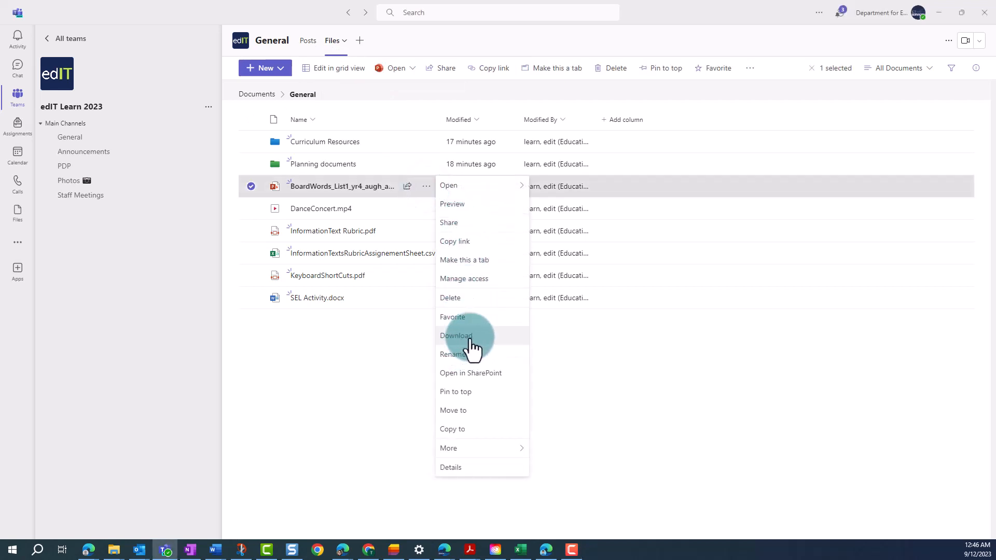
pyautogui.click(392, 371)
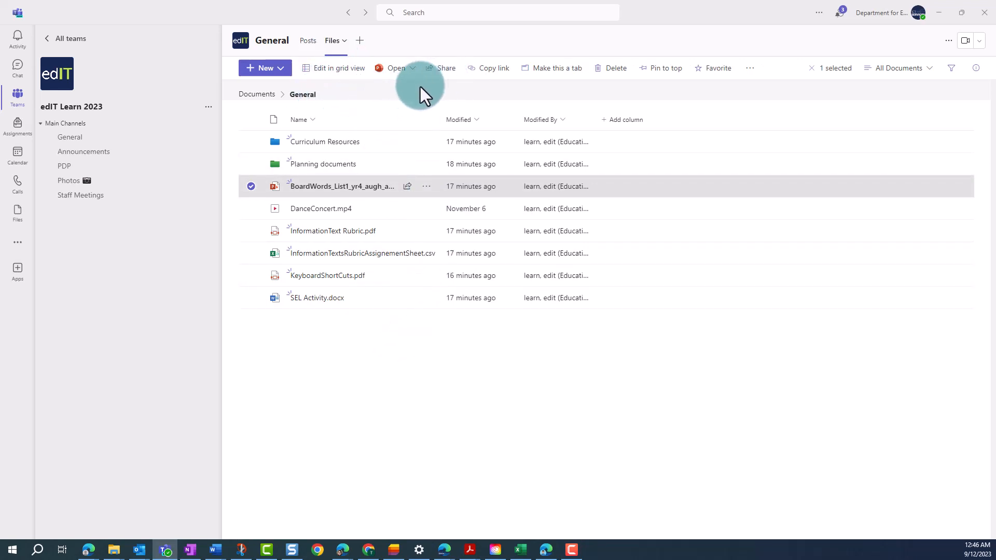
pyautogui.click(331, 364)
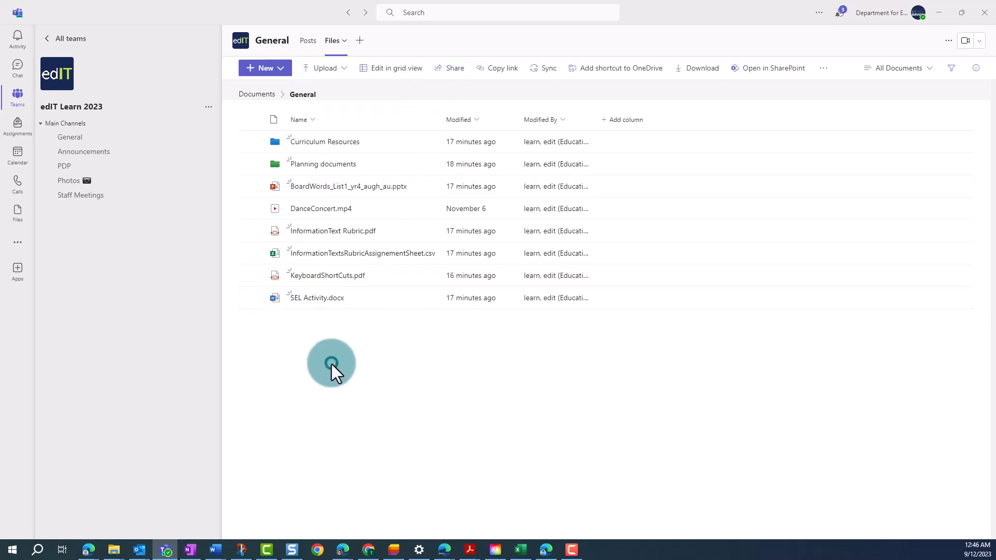
# Upload the Word document Information Report I Can Checklist from the Desktop folder to the General channel's files.
pyautogui.click(342, 69)
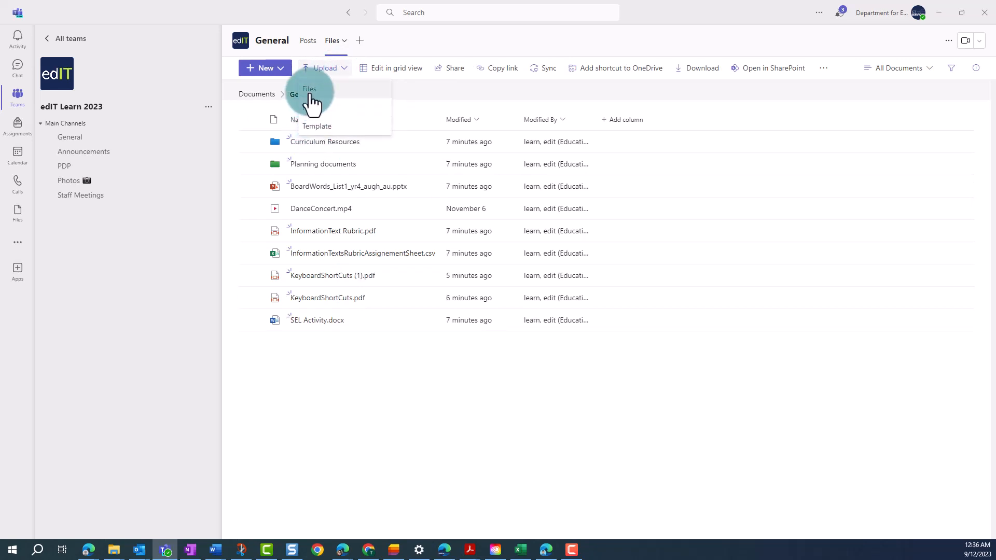
pyautogui.click(309, 94)
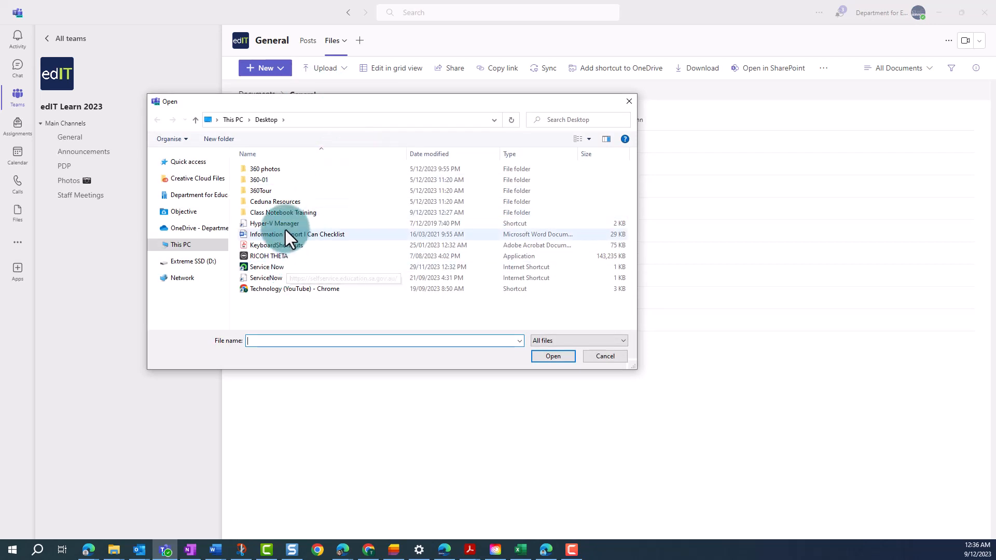
pyautogui.click(267, 237)
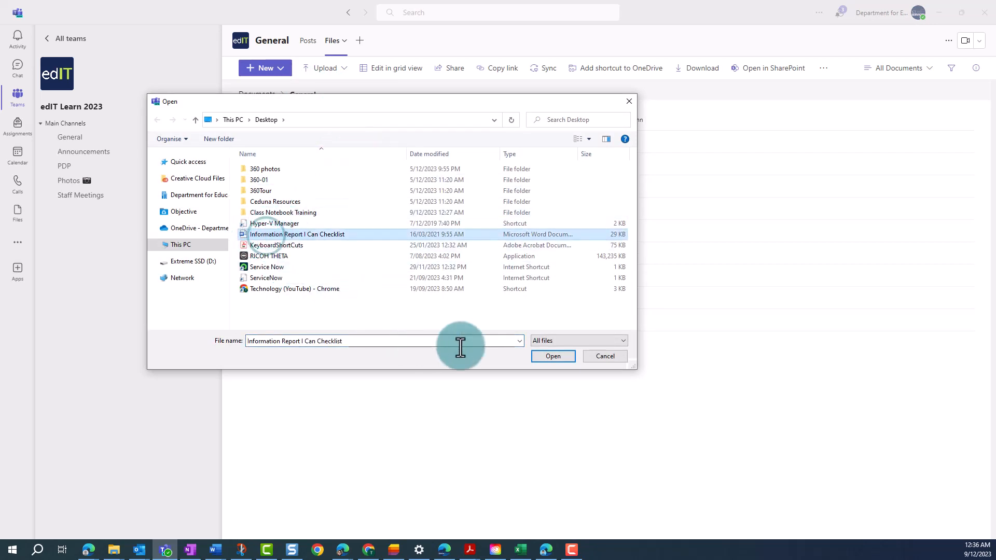
pyautogui.click(553, 356)
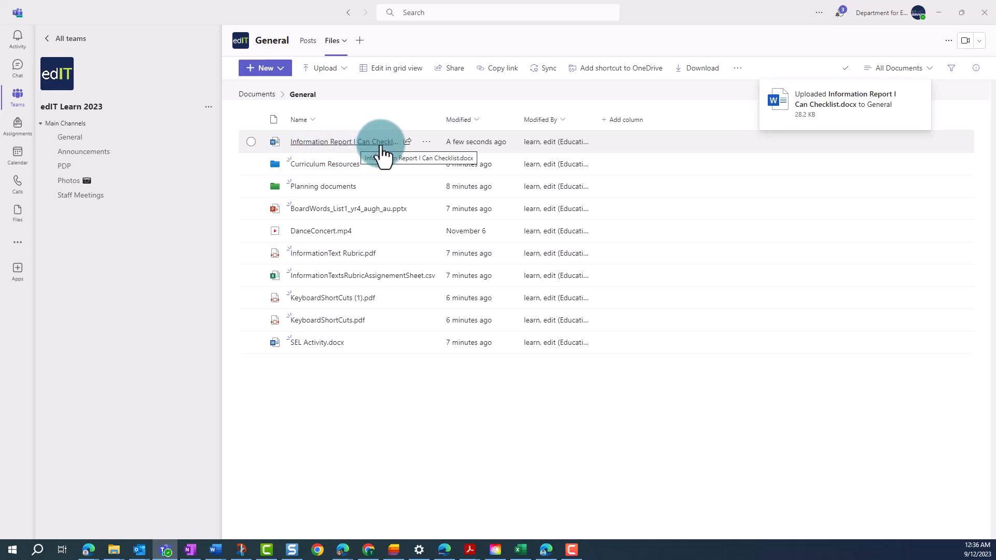
# Create and copy a sharing link to the uploaded Information Report I Can Checklist document.
pyautogui.click(425, 143)
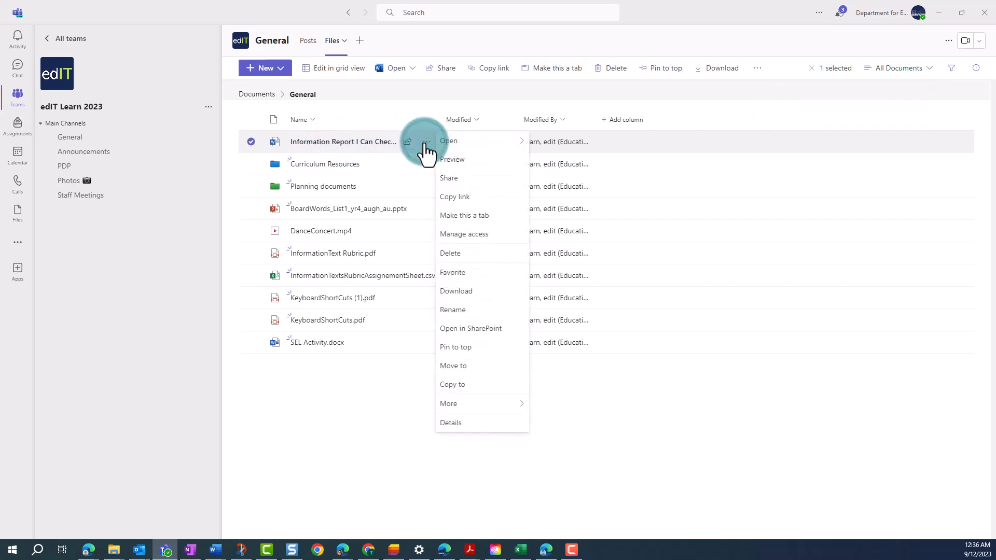
pyautogui.click(459, 202)
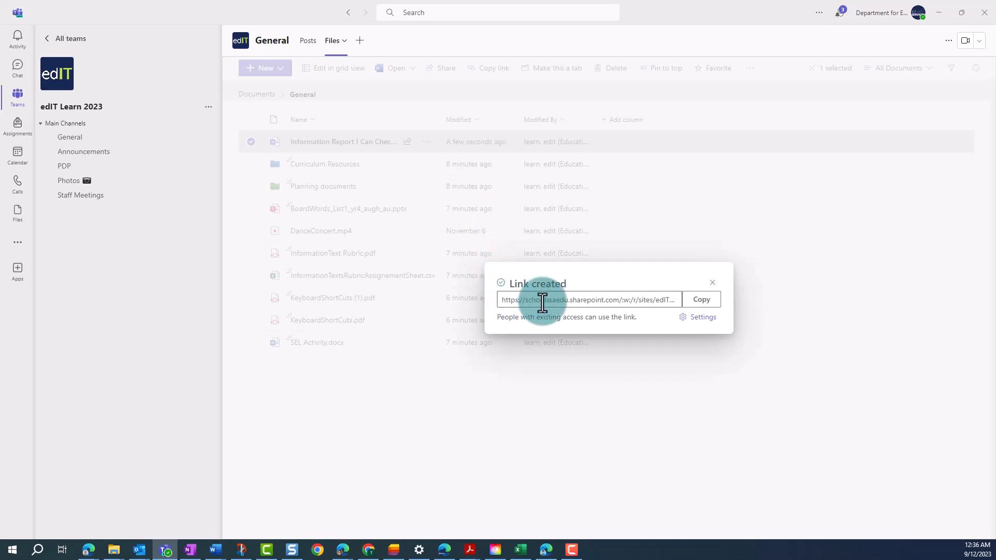
pyautogui.click(701, 303)
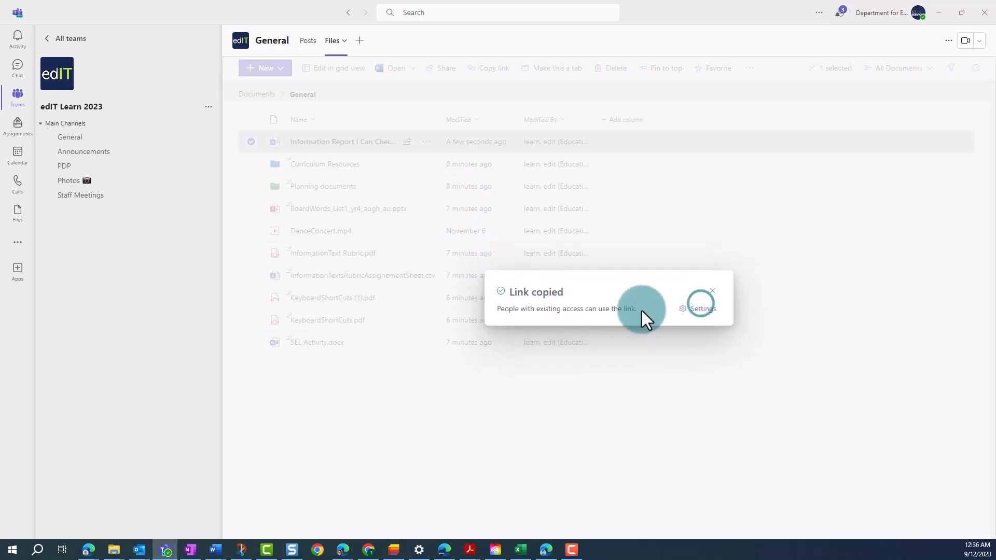
pyautogui.click(710, 292)
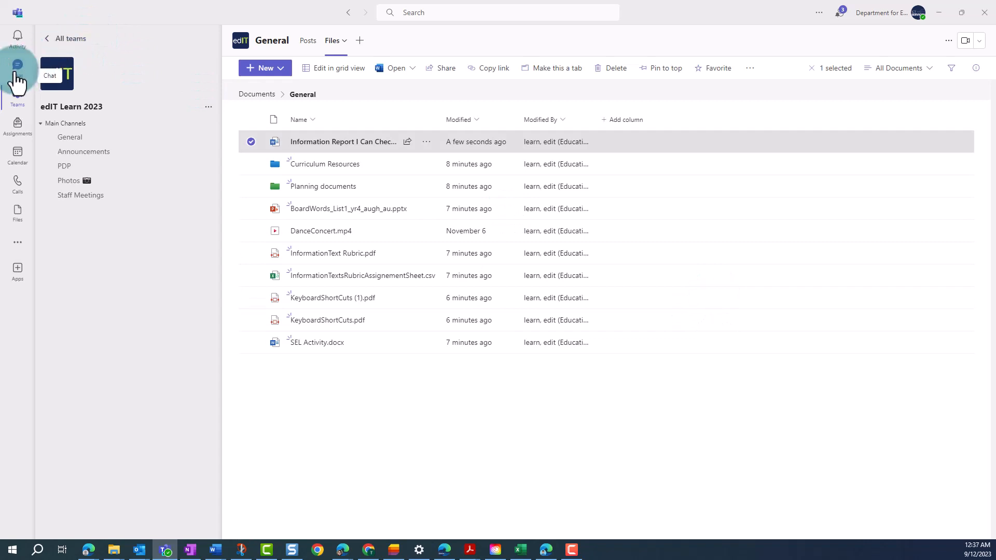
# Open Information Report I Can Checklist.docx from the General channel's files and check who else is editing it.
pyautogui.click(311, 44)
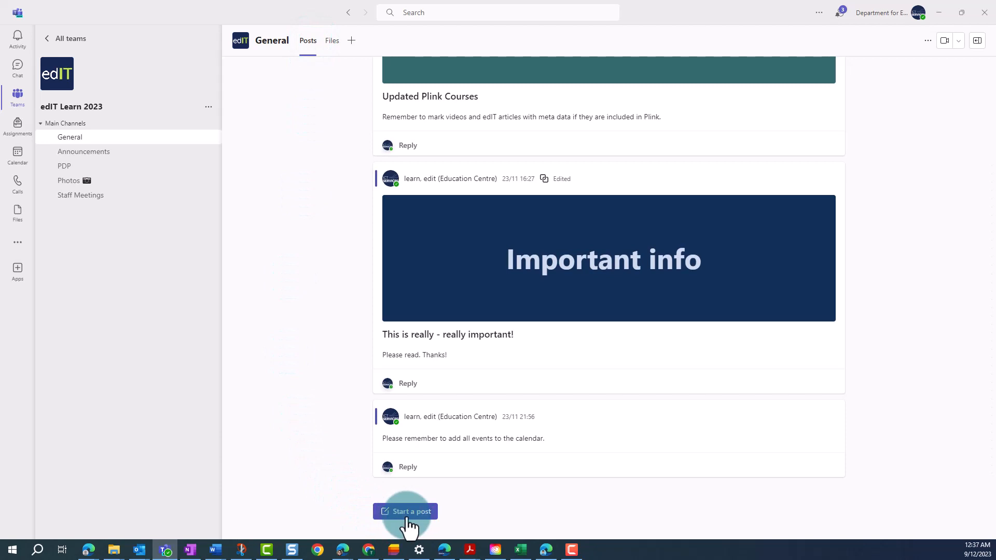
pyautogui.click(331, 42)
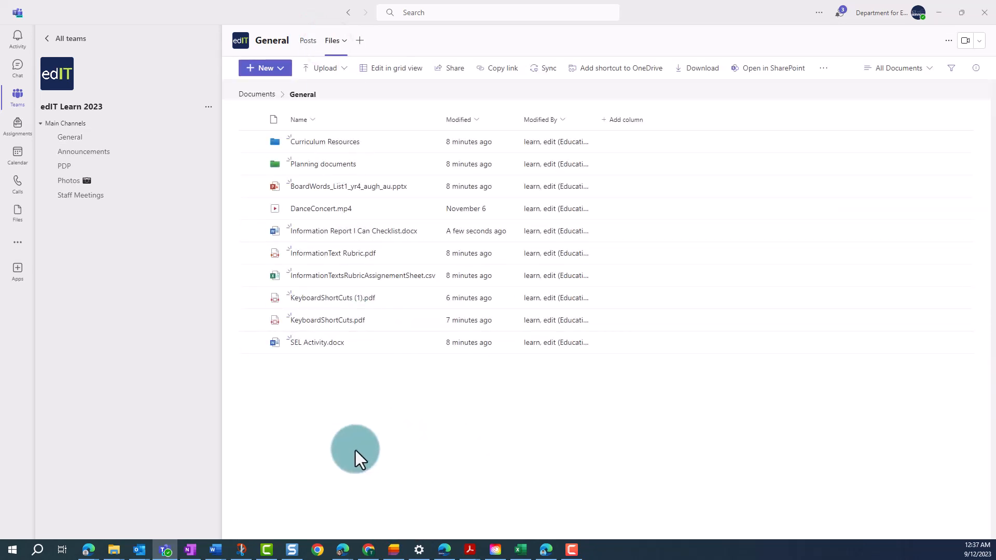
pyautogui.click(324, 233)
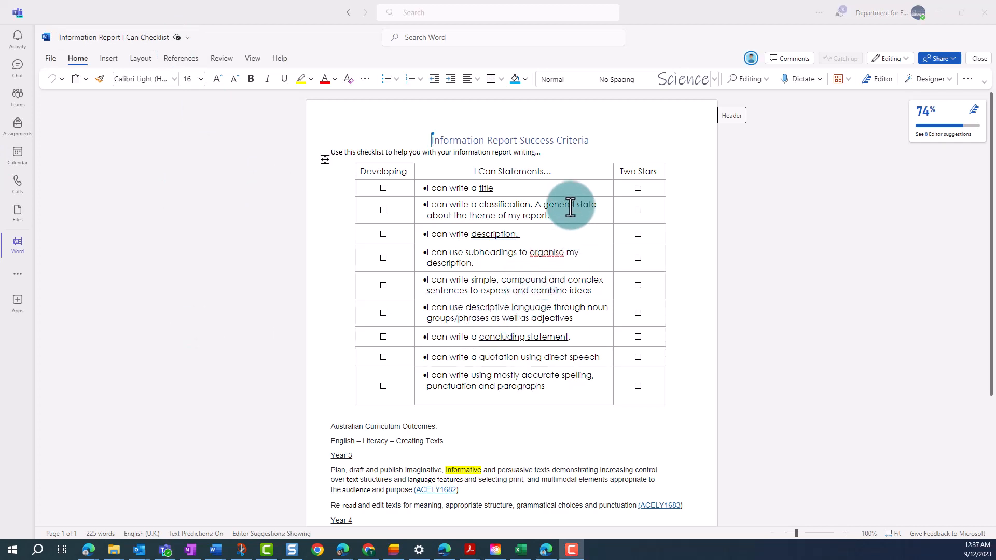
pyautogui.click(757, 57)
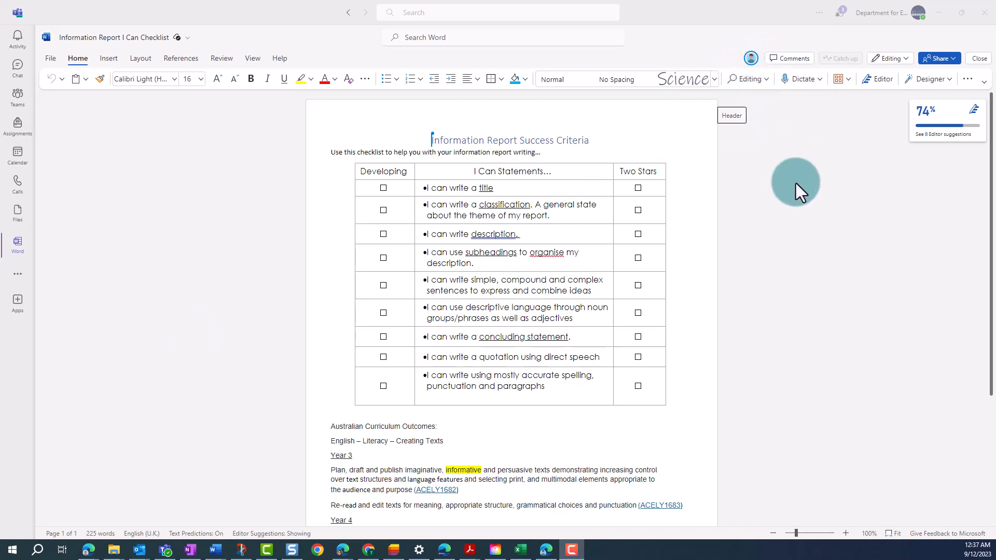
pyautogui.moveTo(431, 135)
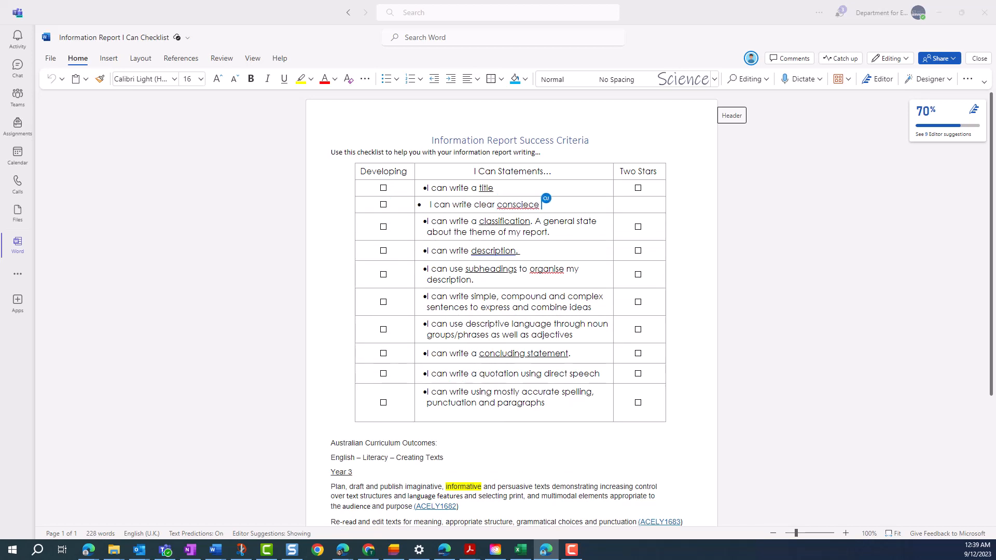
# Correct the misspelled "consciece" to "conscience" in the new checklist row and close the document.
pyautogui.rightClick(519, 208)
pyautogui.click(557, 79)
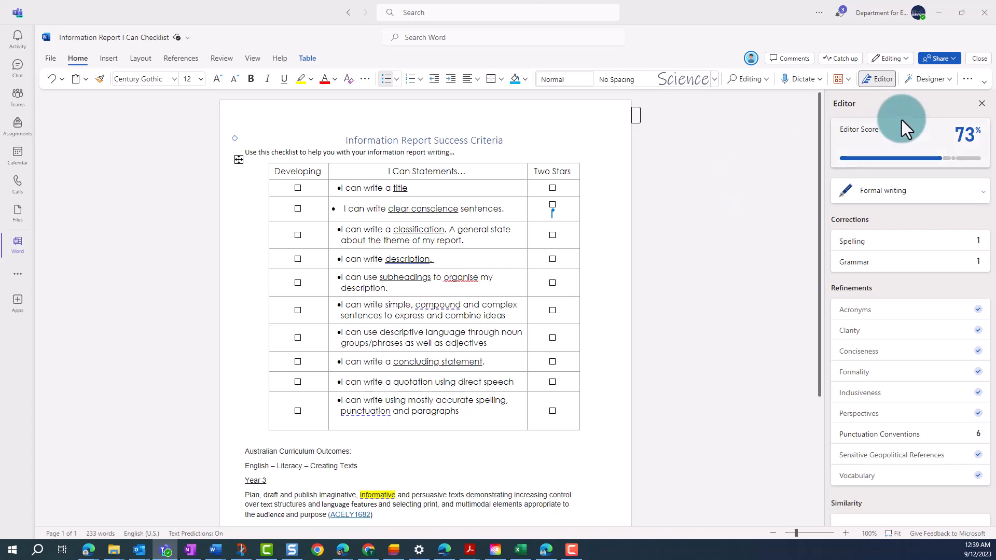
pyautogui.click(980, 61)
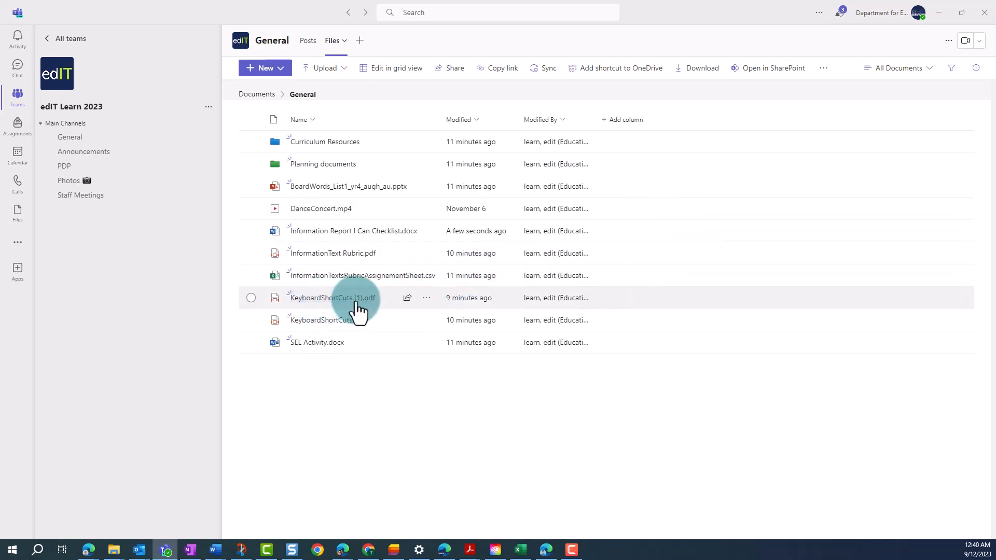
# Delete the duplicate file KeyboardShortCuts (1).pdf from the General channel's files.
pyautogui.click(427, 298)
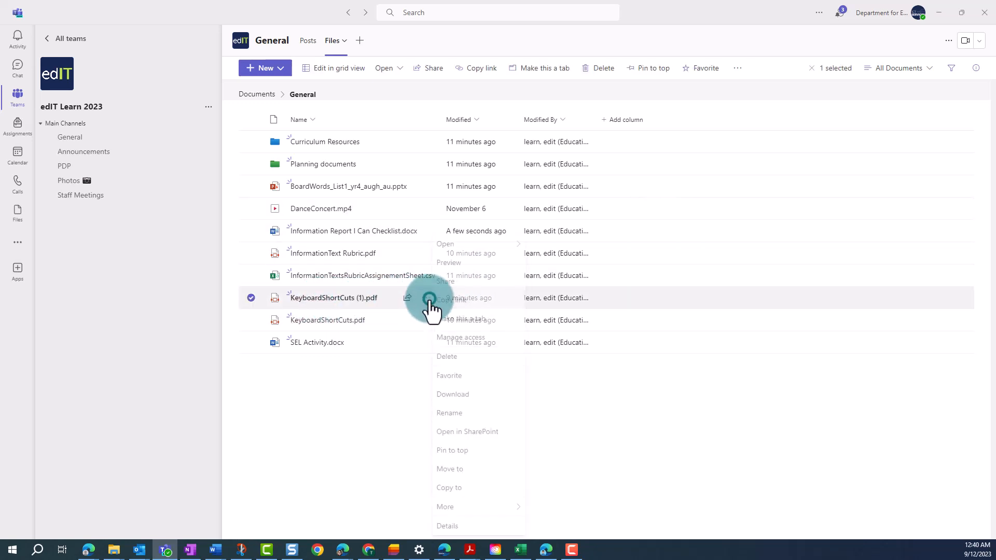
pyautogui.click(451, 357)
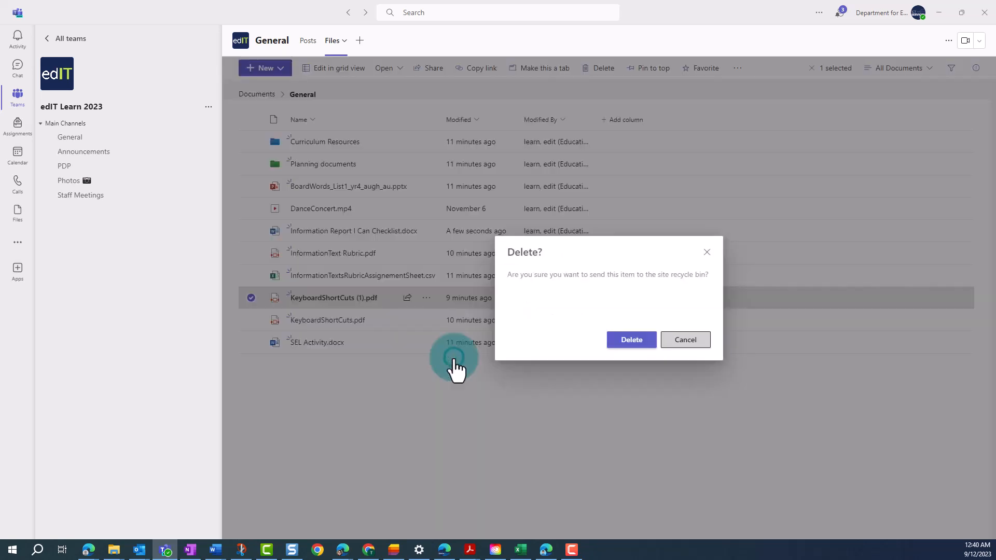
pyautogui.click(631, 341)
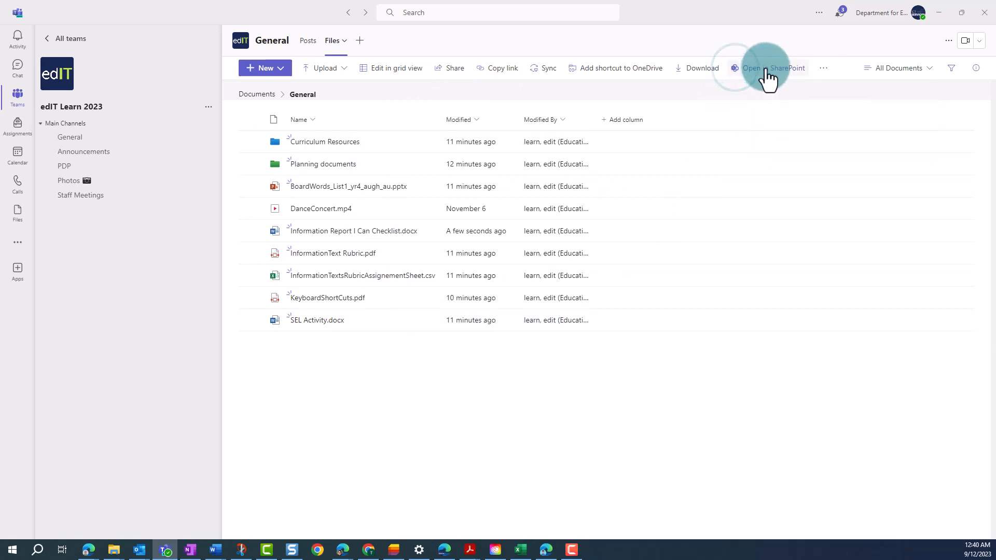
# Open the channel's files in SharePoint and restore KeyboardShortCuts (1).pdf from the site's recycle bin.
pyautogui.click(766, 73)
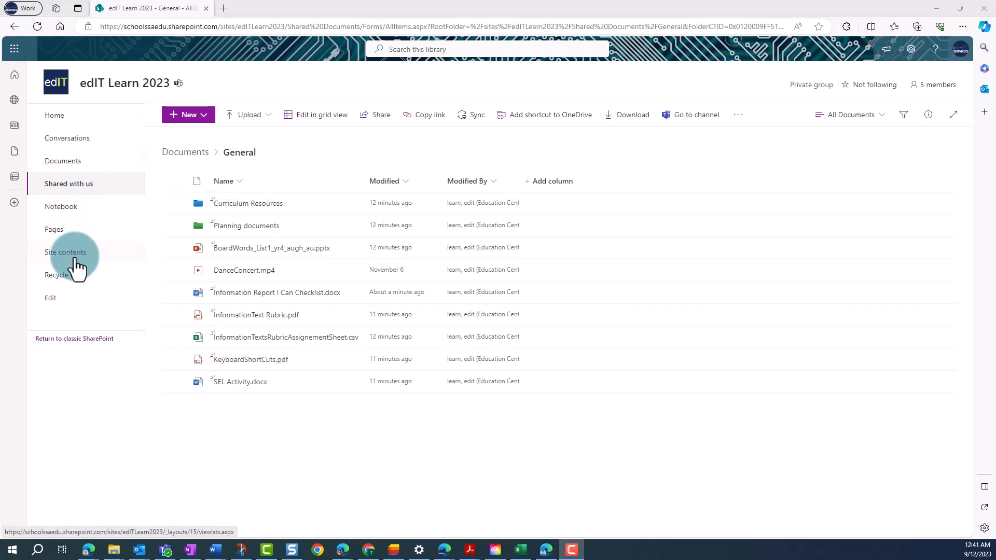
pyautogui.click(63, 278)
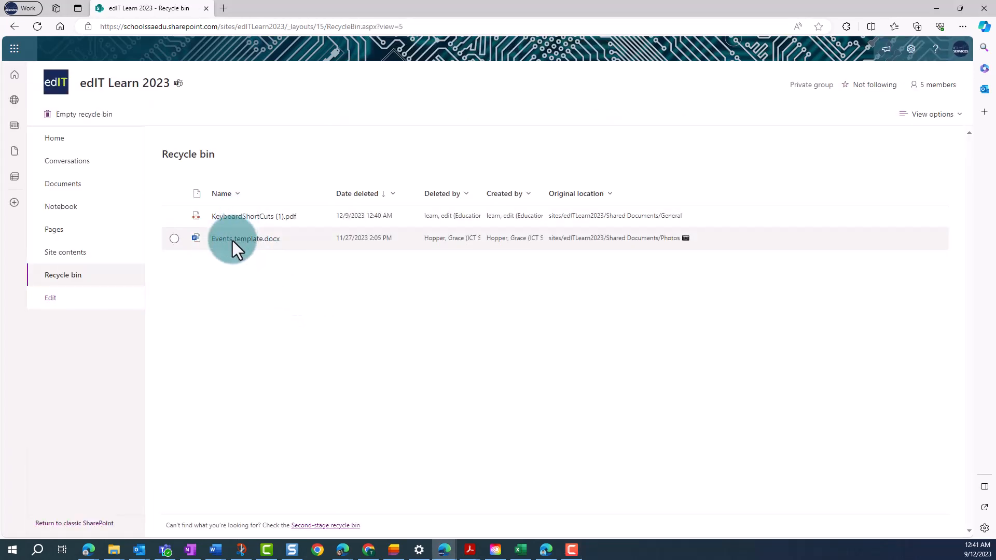
pyautogui.click(174, 217)
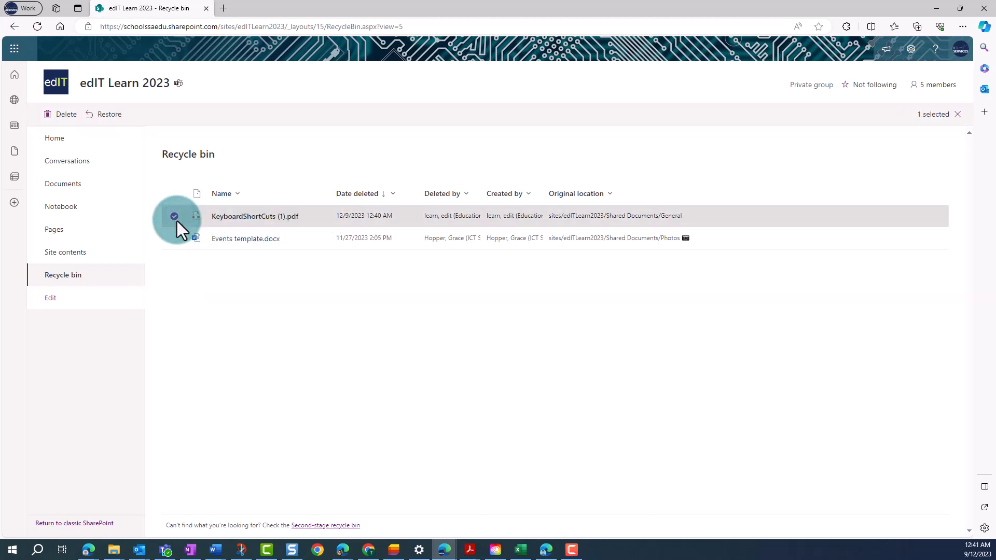
pyautogui.click(104, 117)
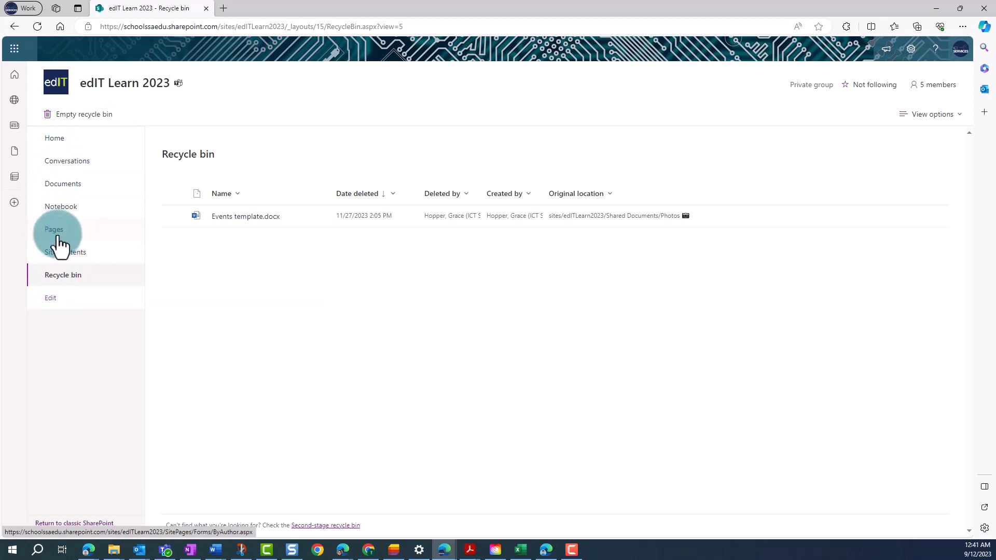
# Go to the General folder in the site's Documents library and open the version history of the Information Report I Can Checklist document.
pyautogui.click(58, 186)
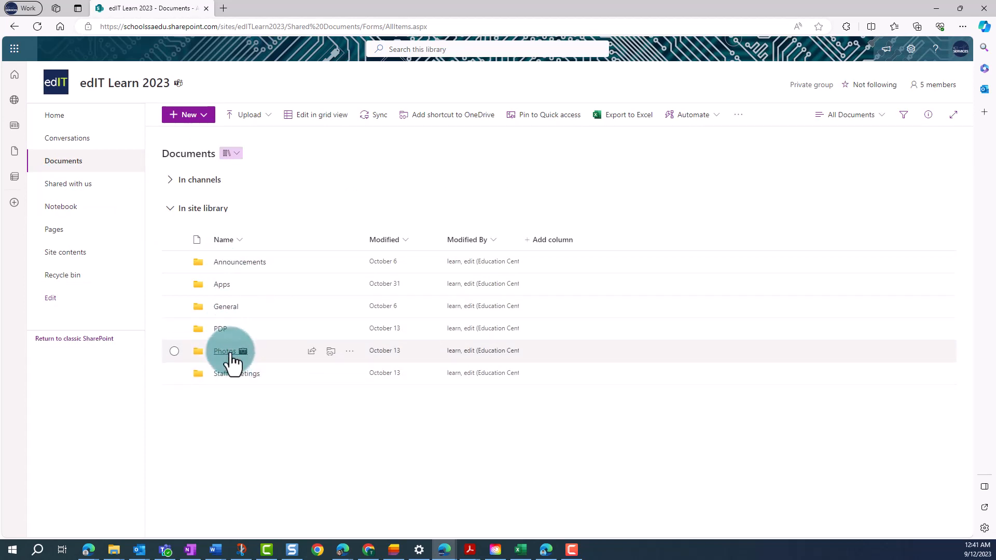
pyautogui.click(226, 310)
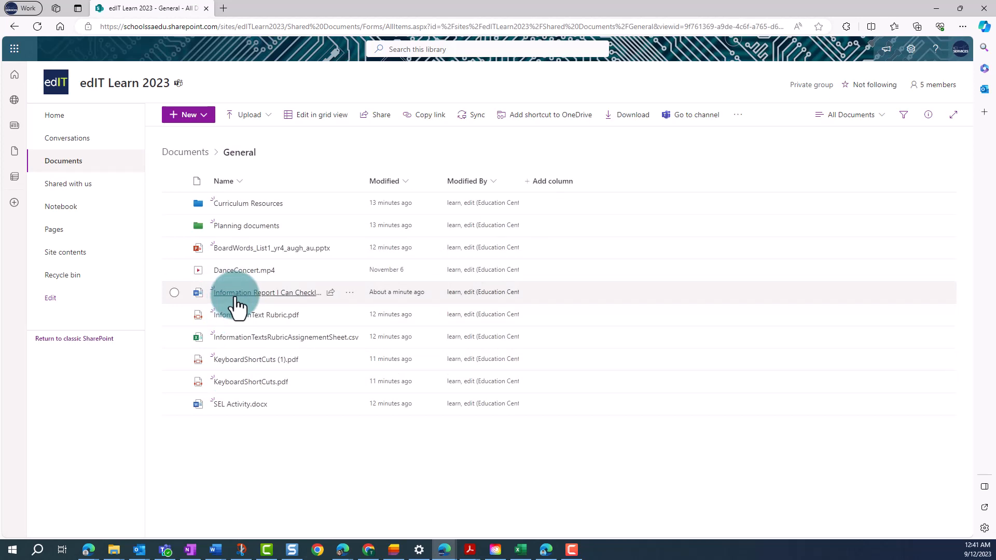
pyautogui.moveTo(256, 295)
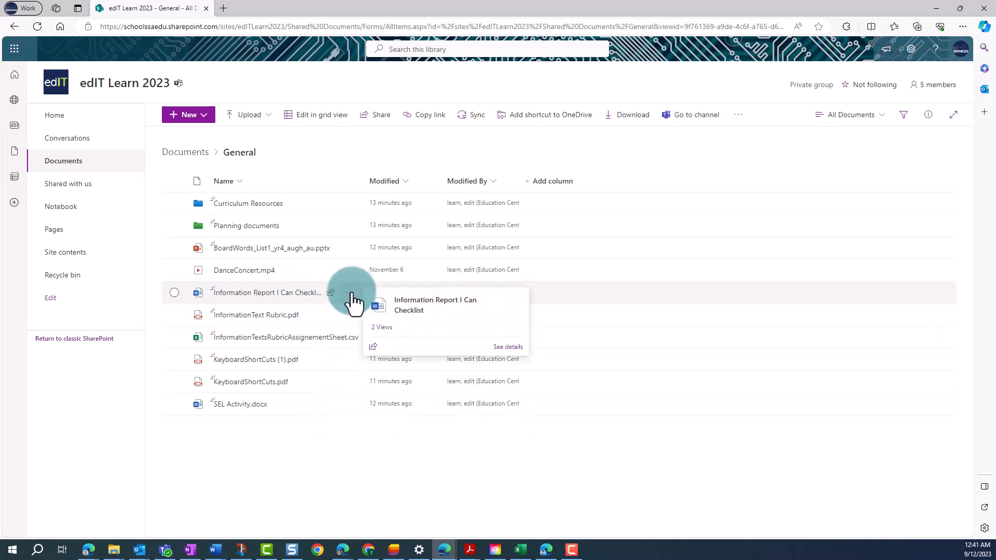
pyautogui.click(350, 293)
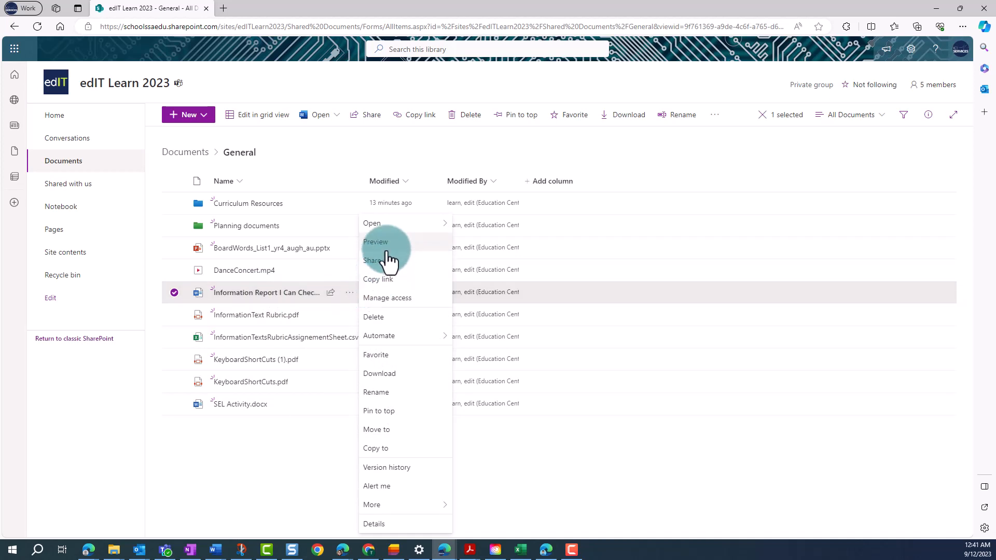
pyautogui.click(386, 468)
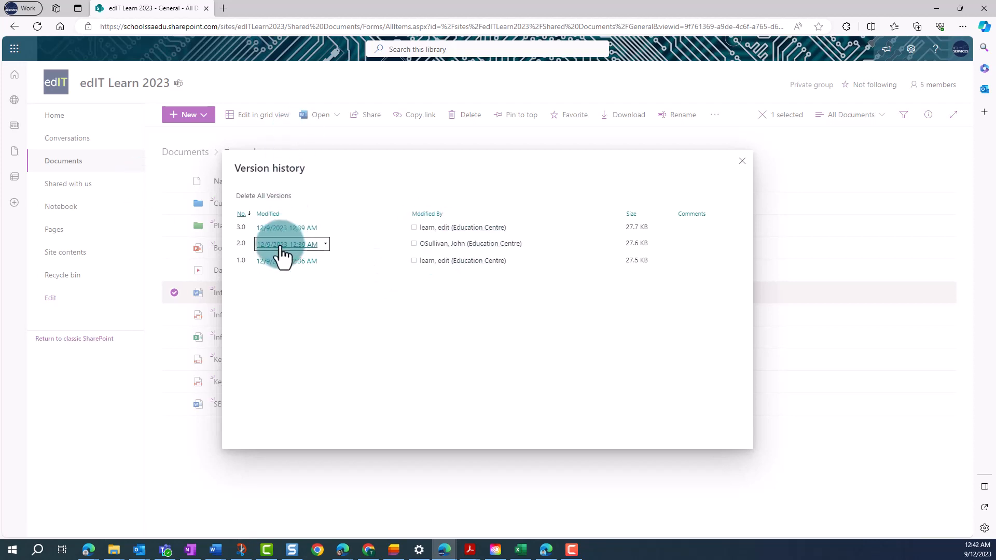
# Try to restore version 2.0 of the Information Report I Can Checklist document and return to the site.
pyautogui.moveTo(313, 268)
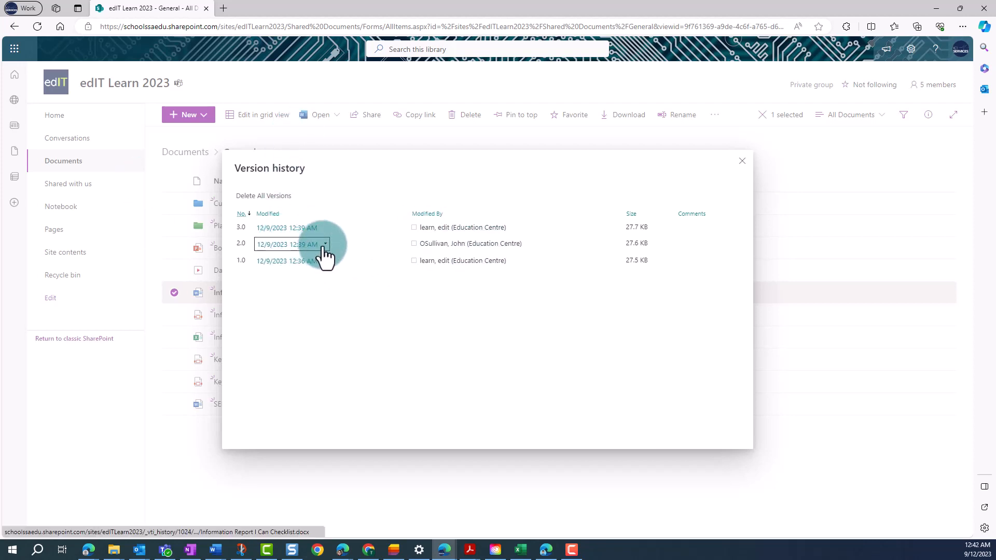
pyautogui.click(324, 245)
pyautogui.click(275, 271)
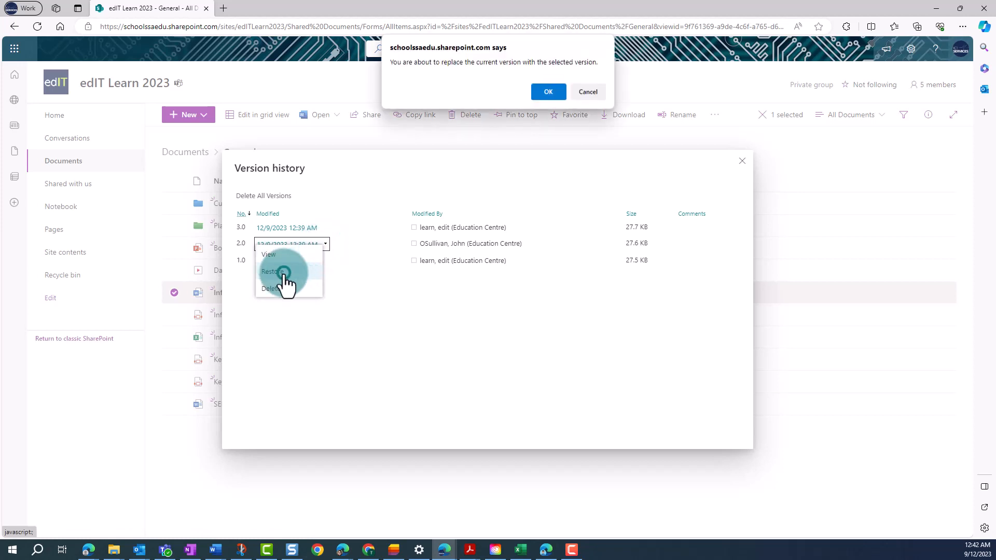
pyautogui.click(542, 91)
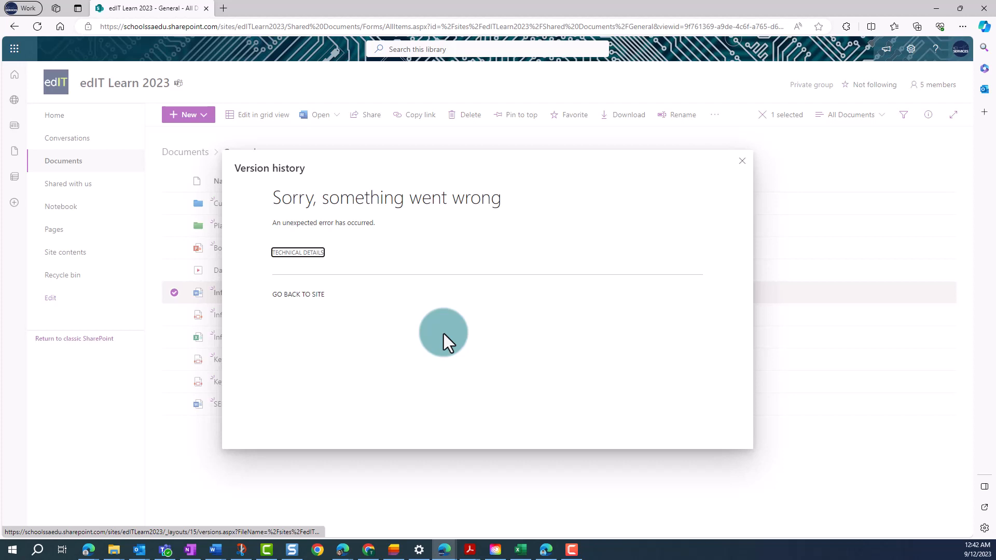
pyautogui.click(299, 296)
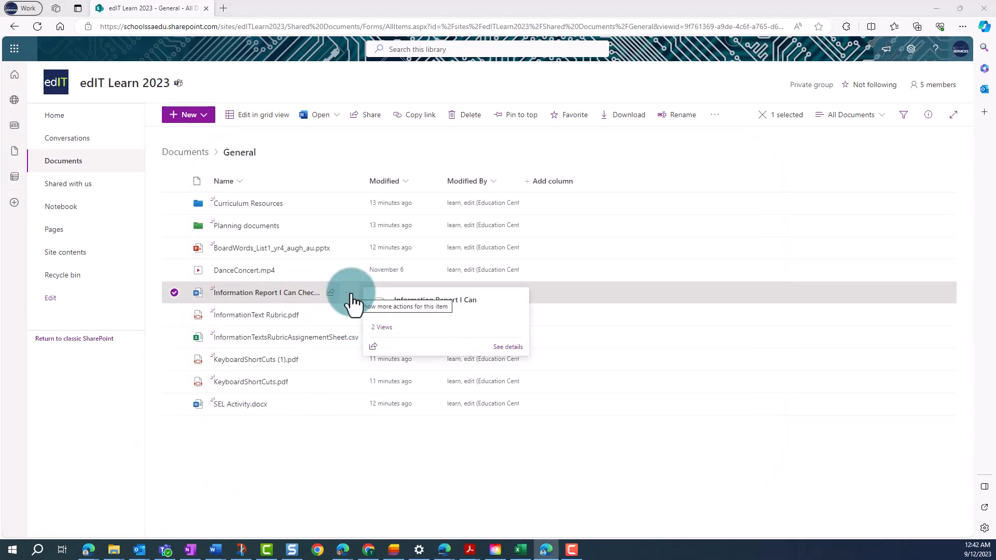
# Reopen the checklist document's version history and restore version 2.0 as the current version.
pyautogui.click(350, 292)
pyautogui.click(395, 472)
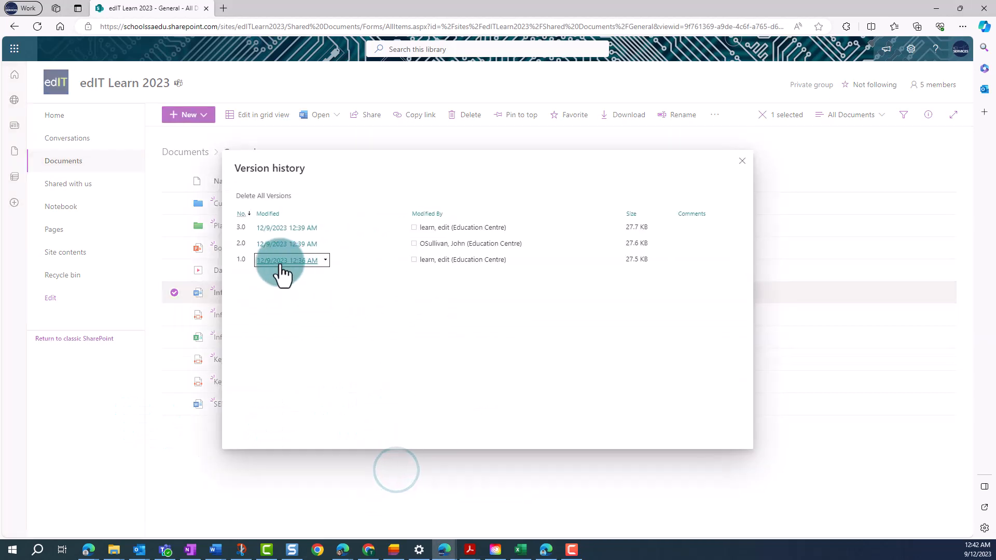
pyautogui.click(324, 245)
pyautogui.click(266, 269)
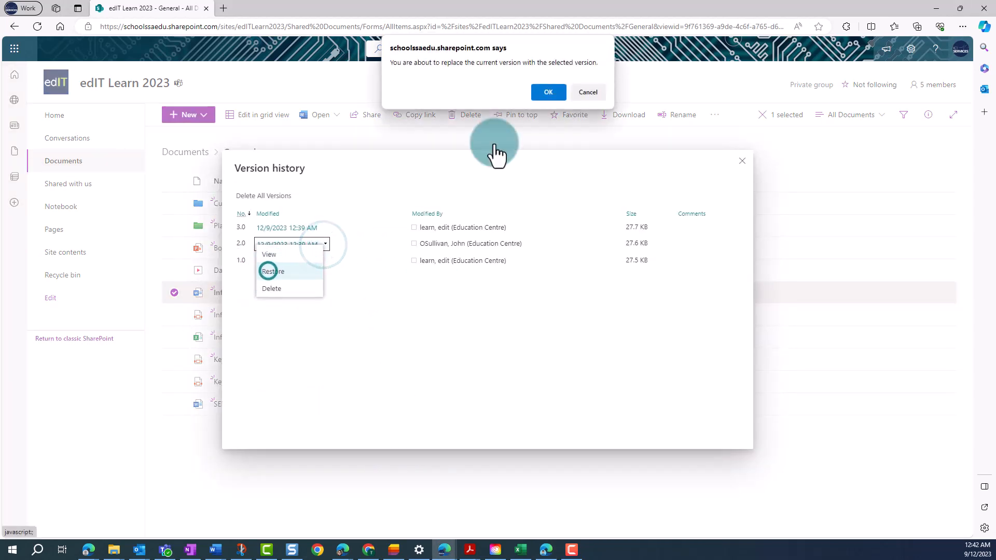
pyautogui.click(546, 91)
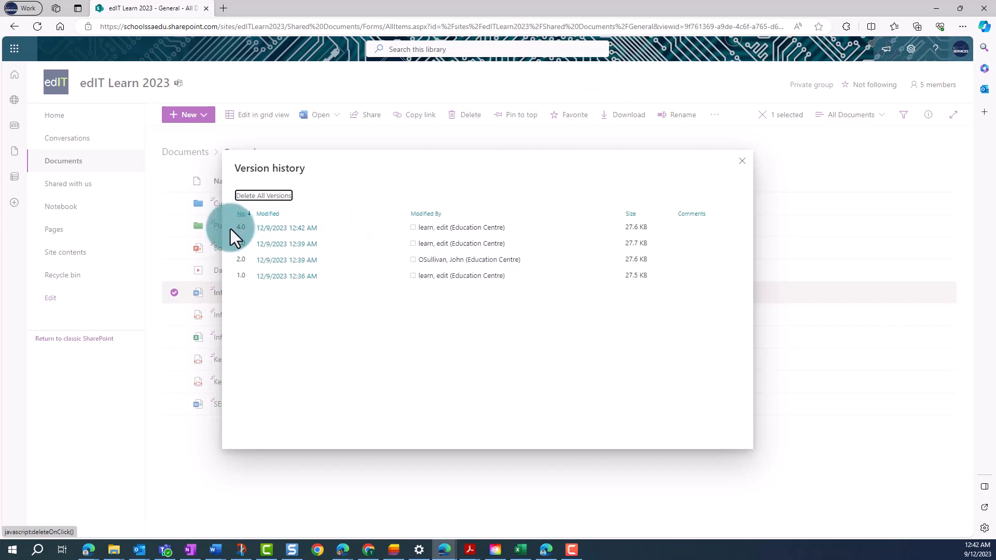
pyautogui.click(326, 329)
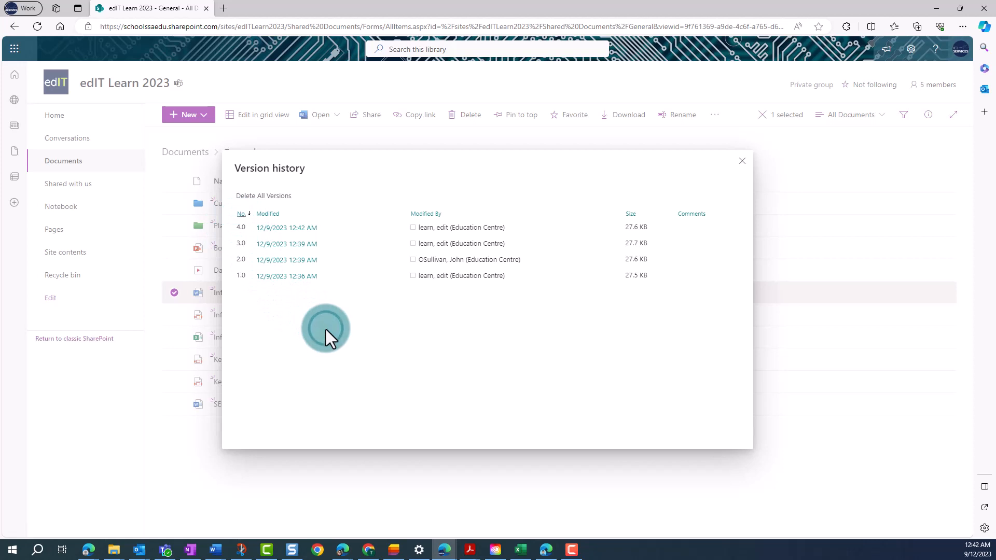